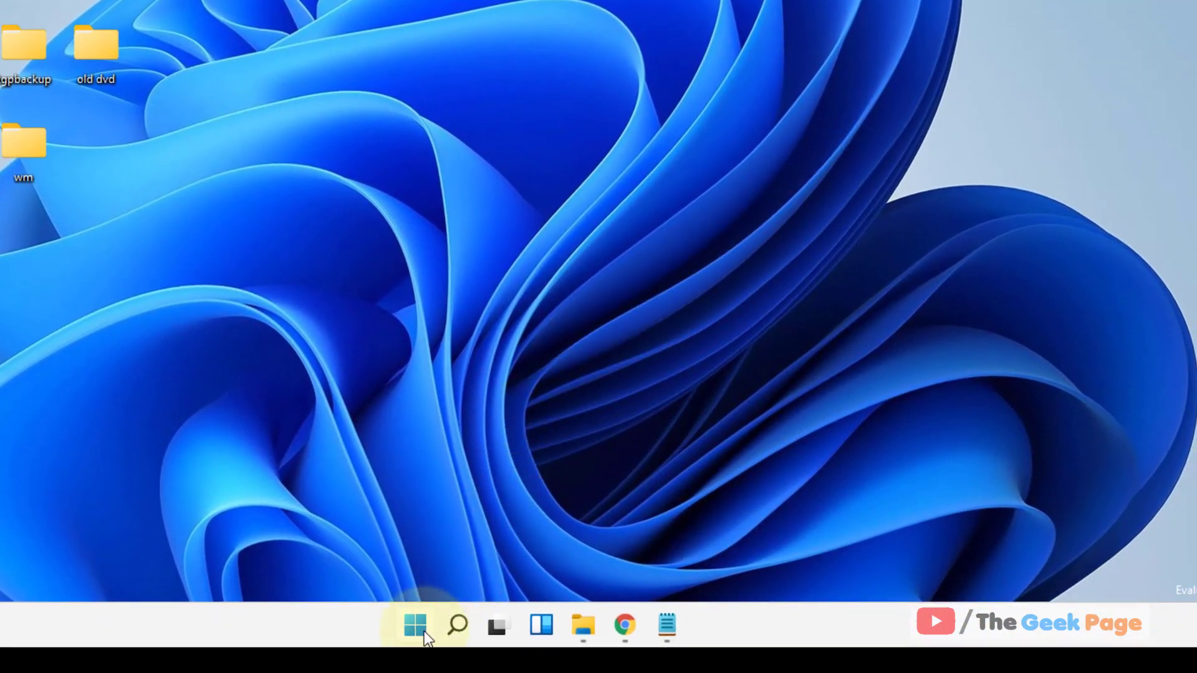
- Bring up the Start menu from the taskbar
click(416, 624)
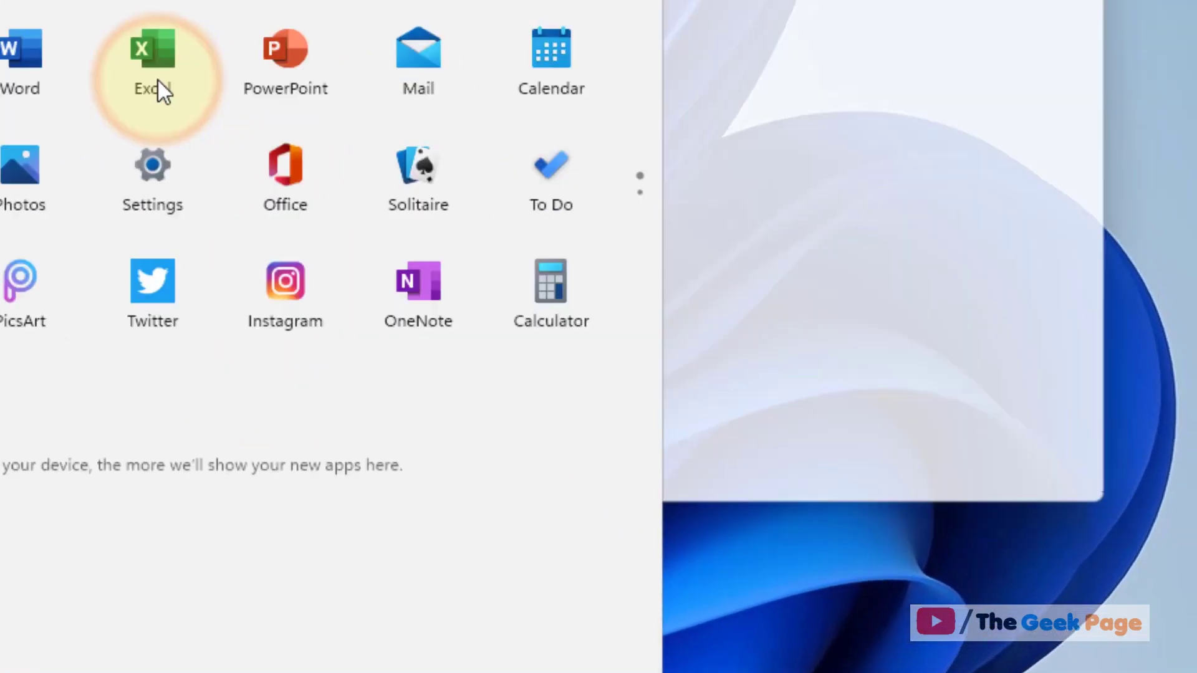
- Launch Settings and go to the Network & internet section
click(153, 166)
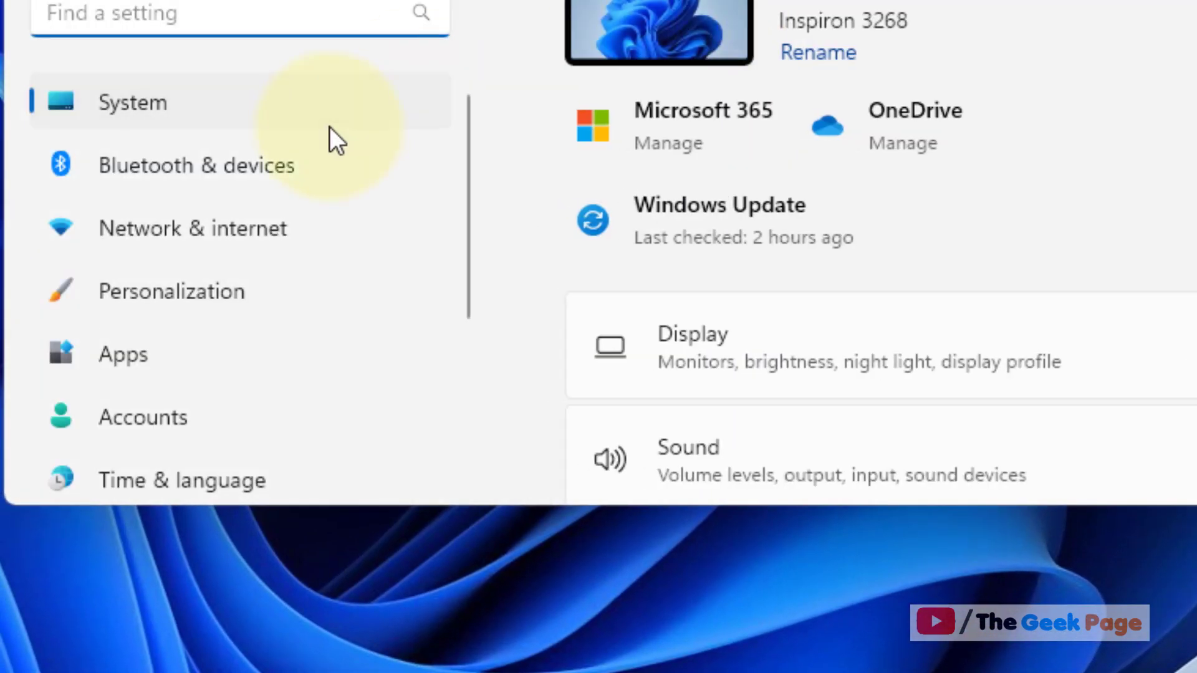
scroll(325, 140, down, 1)
scroll(224, 121, up, 1)
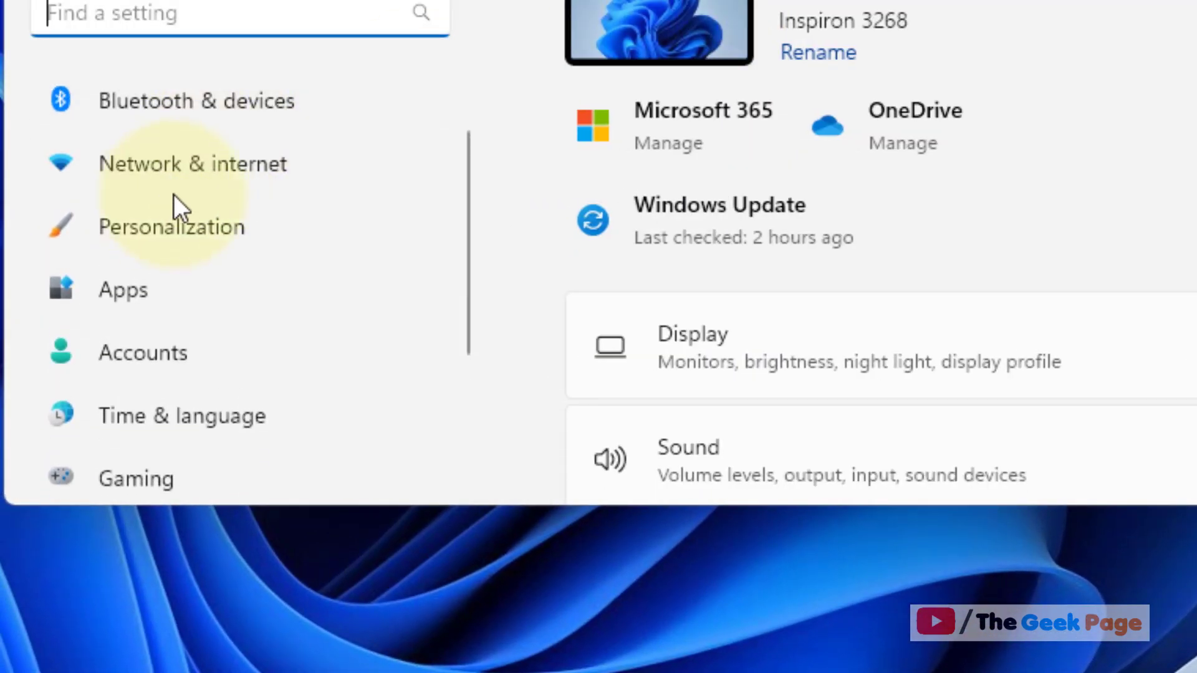
click(283, 166)
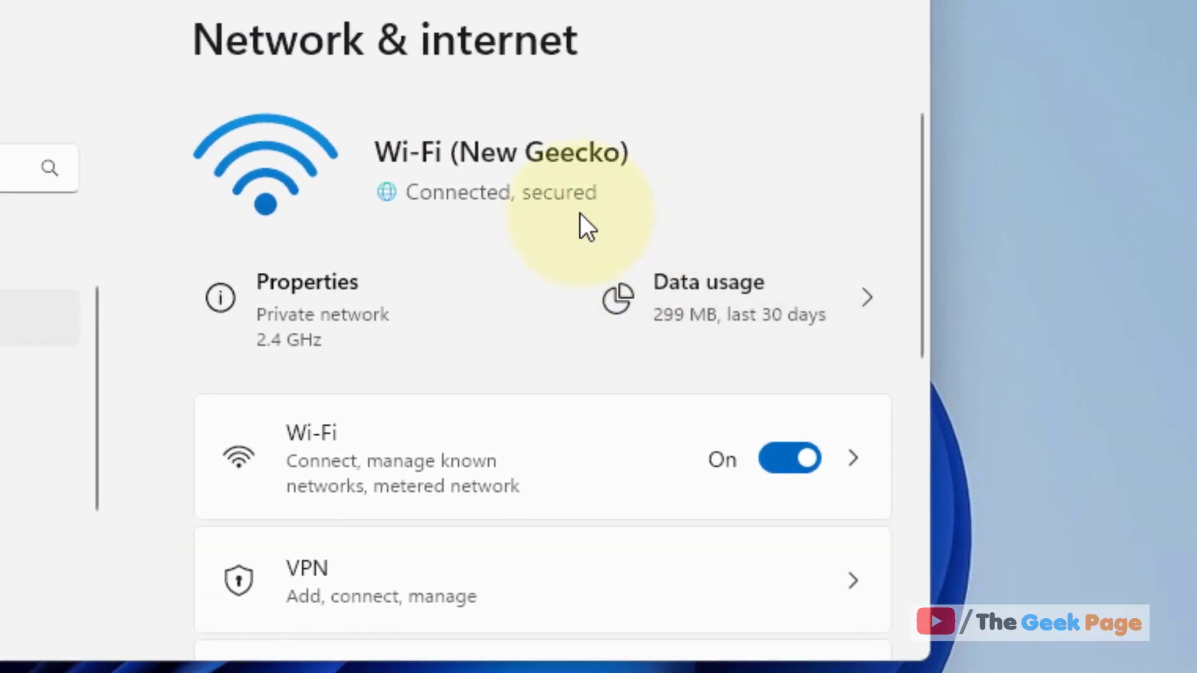
scroll(579, 234, down, 3)
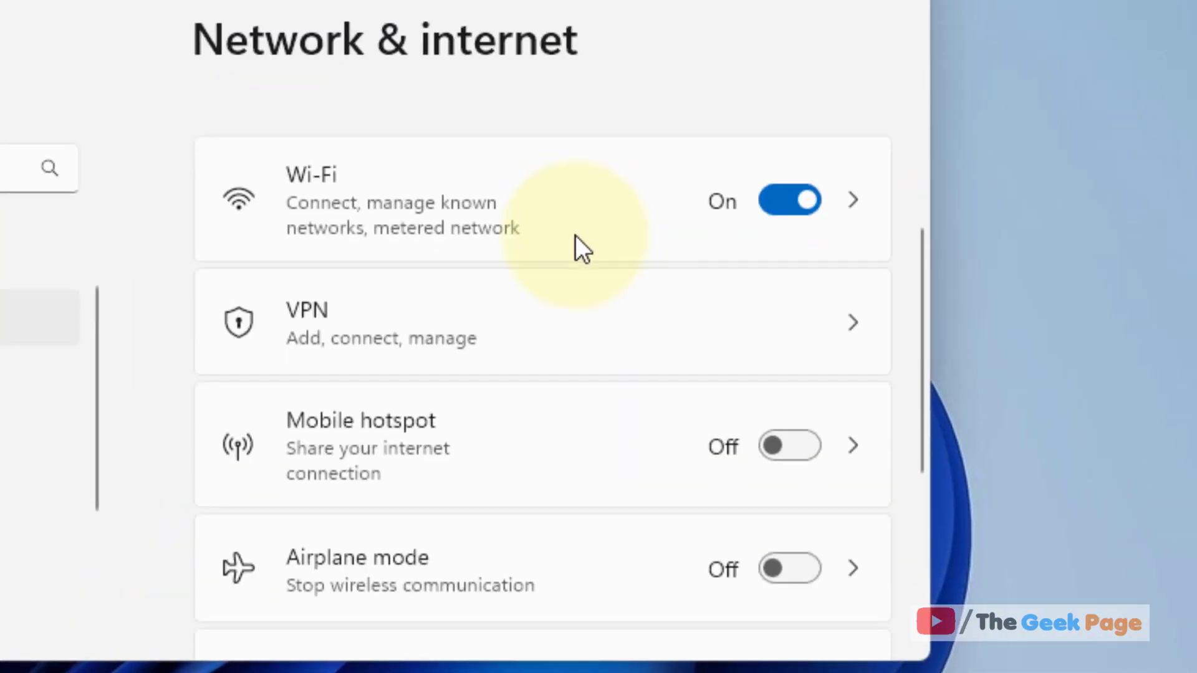
scroll(573, 252, down, 4)
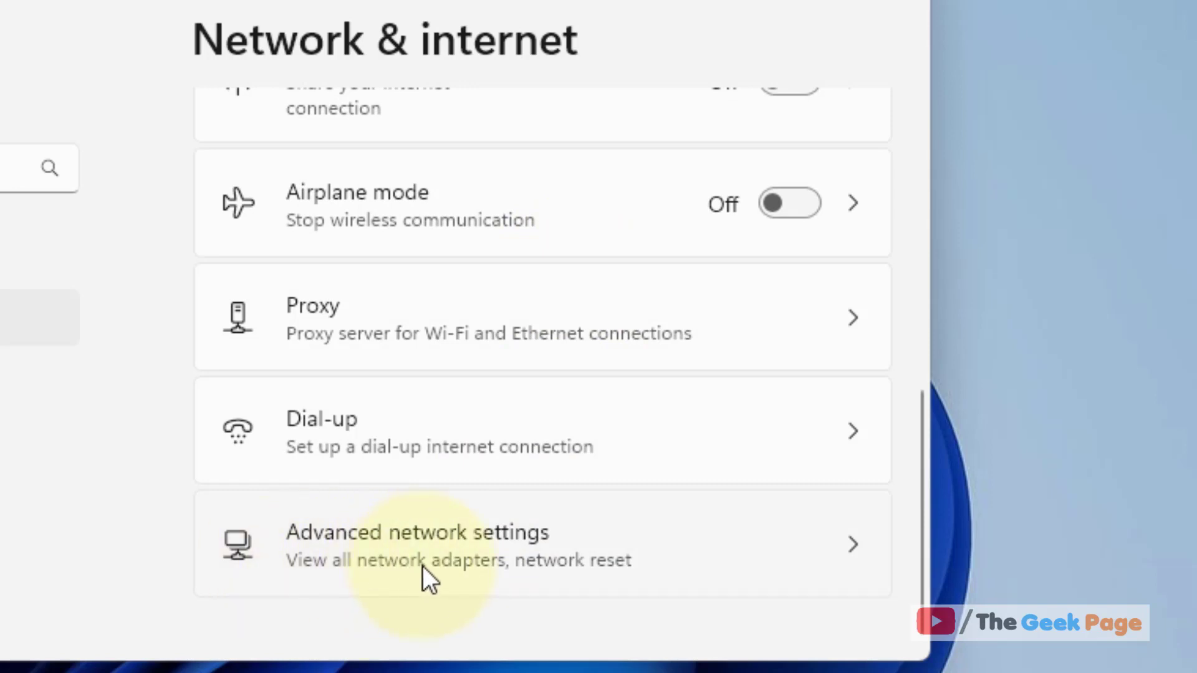
- In Advanced network settings, disable the Wi-Fi adapter and enable it again so it reconnects
click(461, 566)
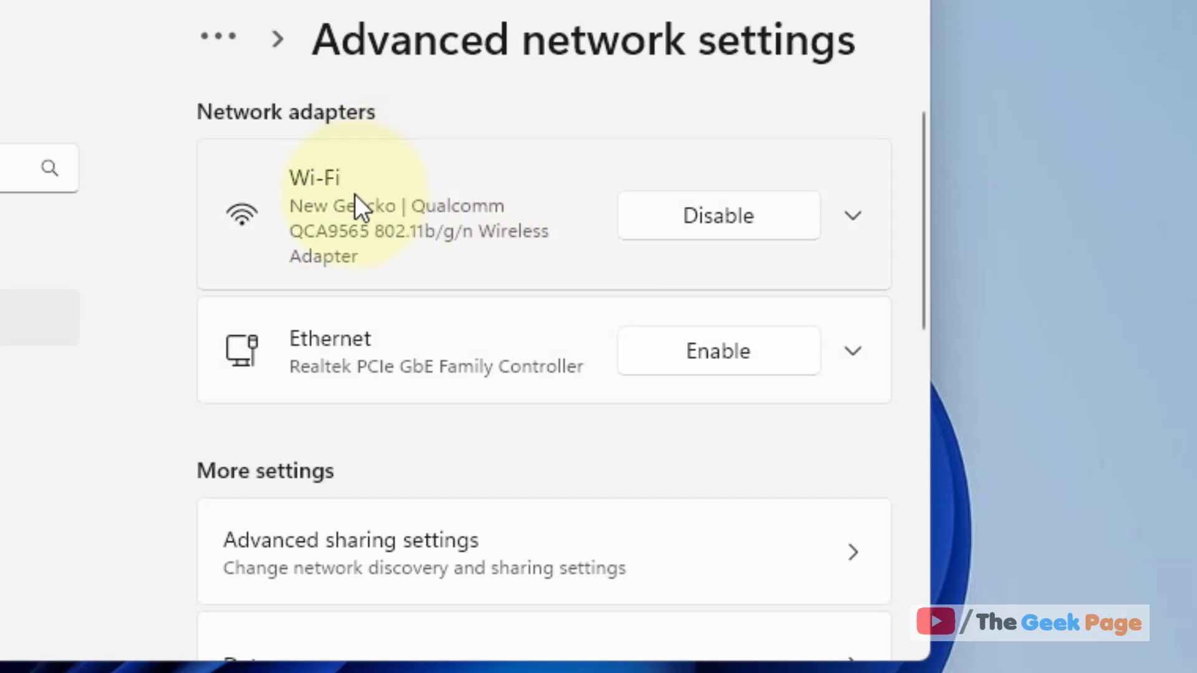
click(699, 230)
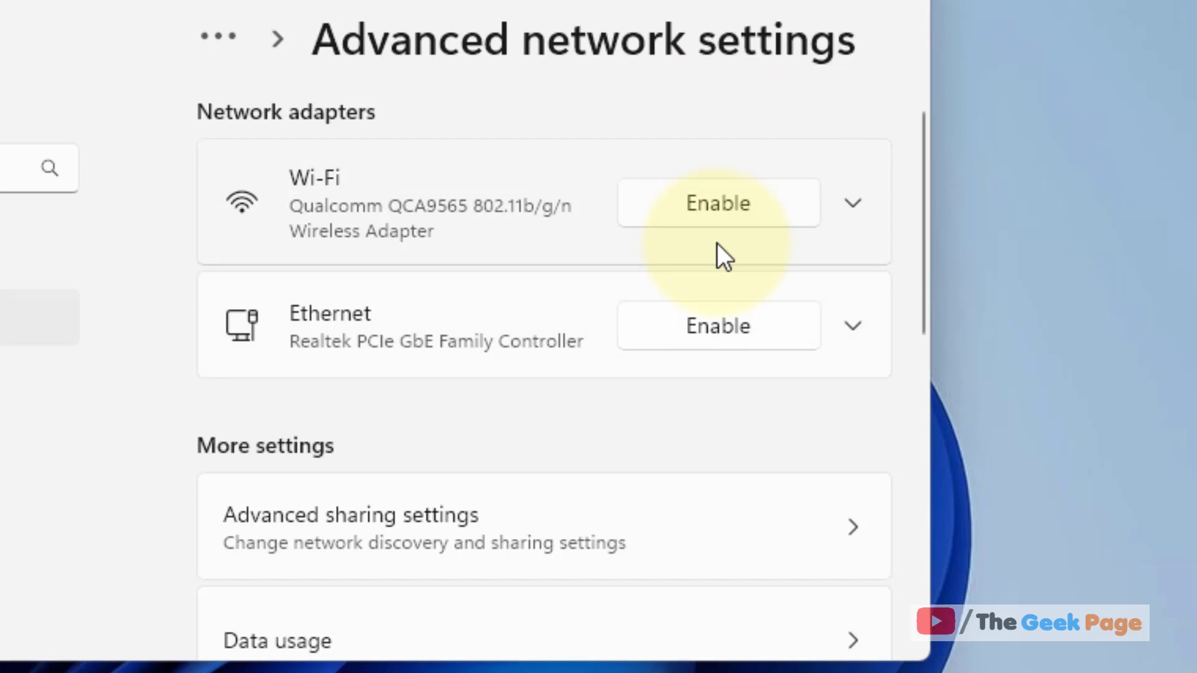
click(723, 218)
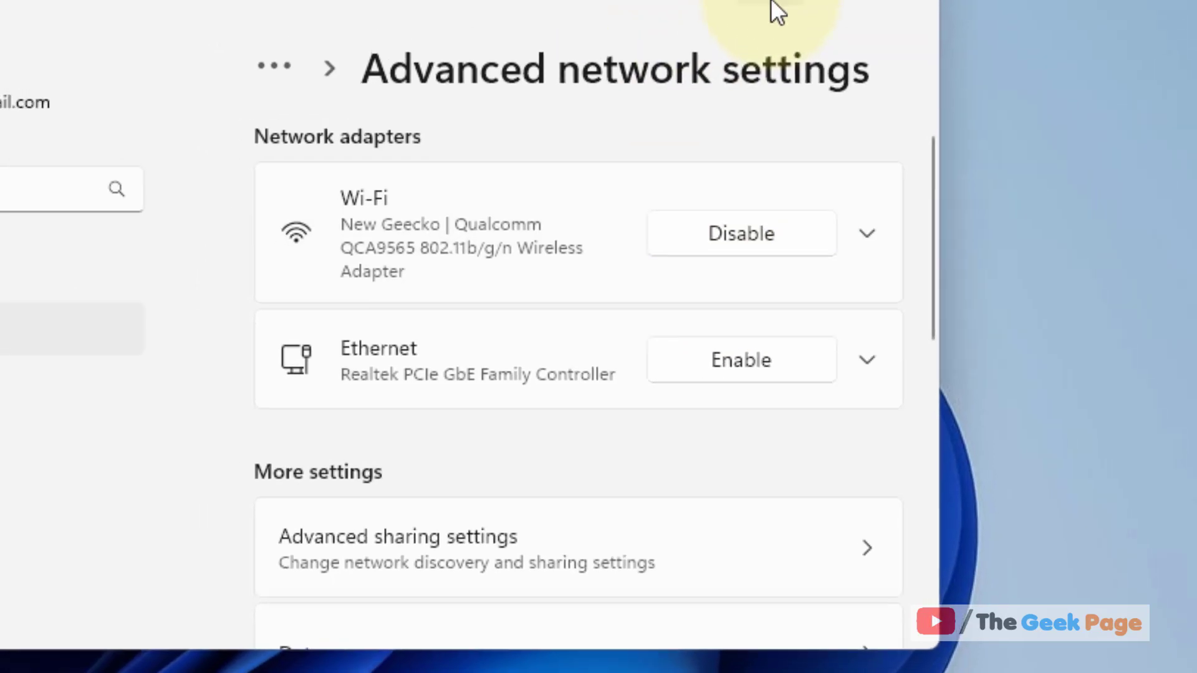
- Close Settings, search for Command Prompt and run it as administrator
click(907, 232)
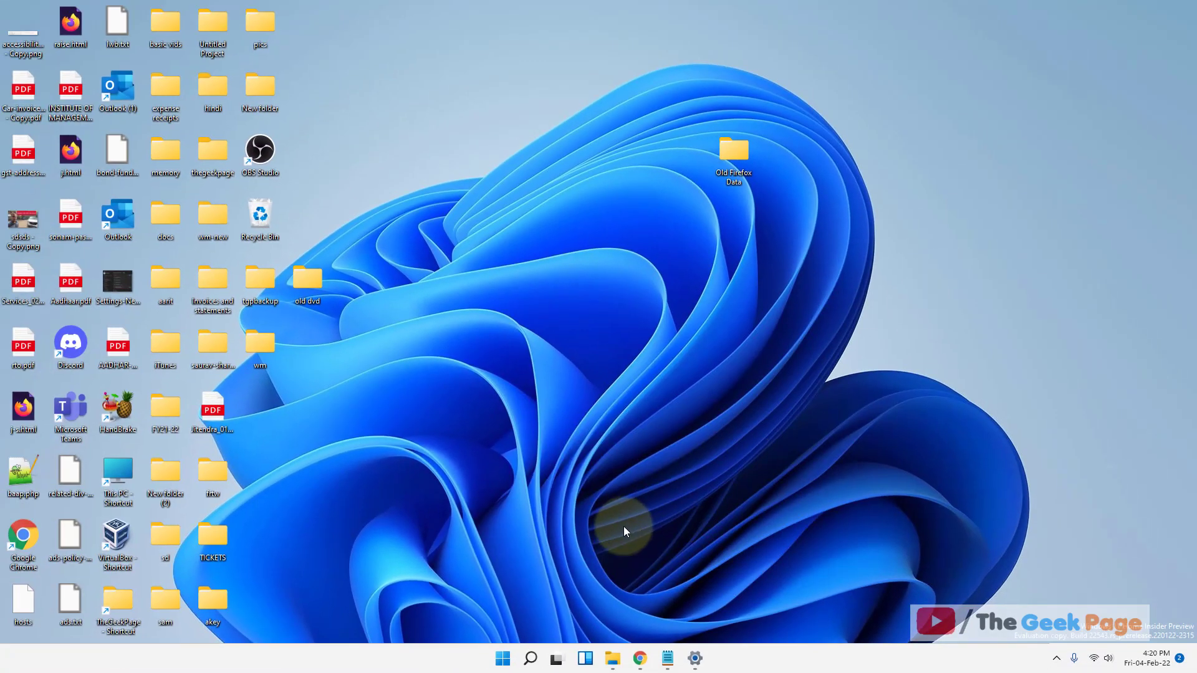
click(530, 659)
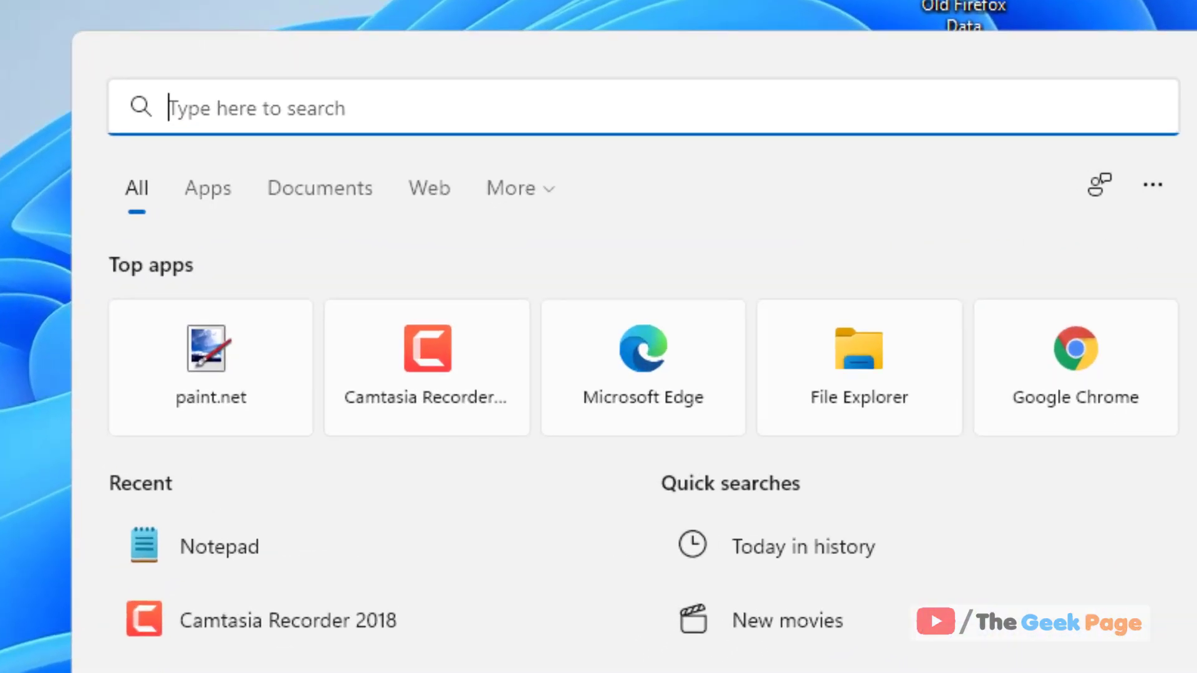
text(comm)
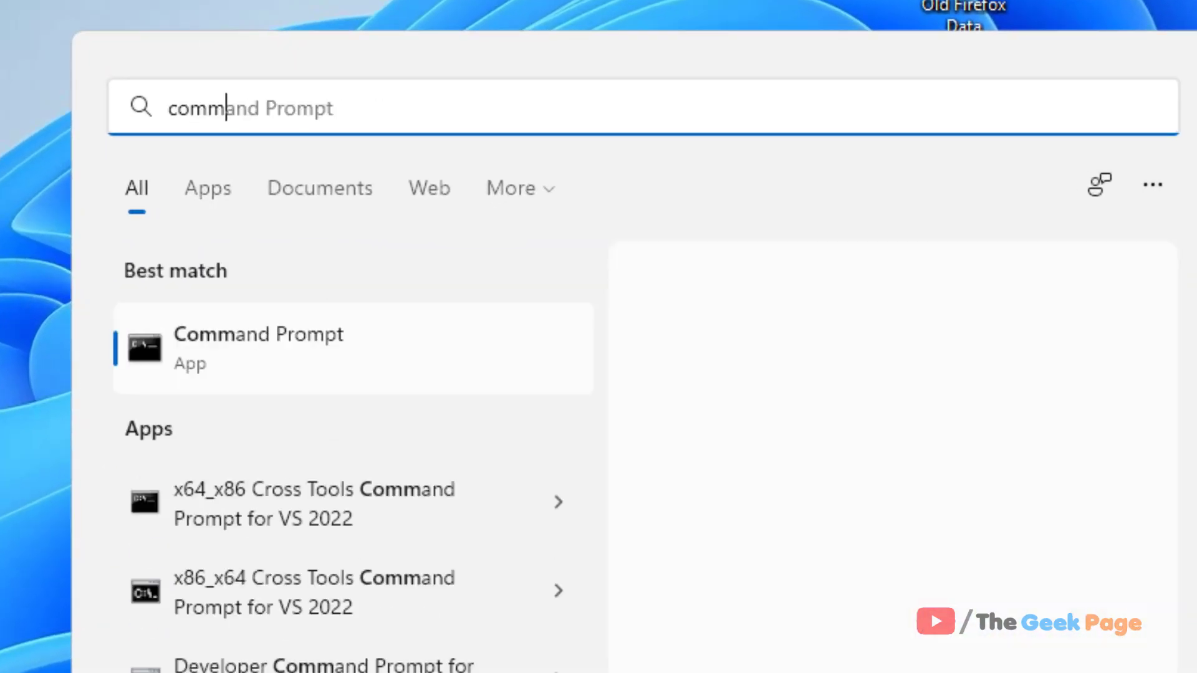
text(and prm)
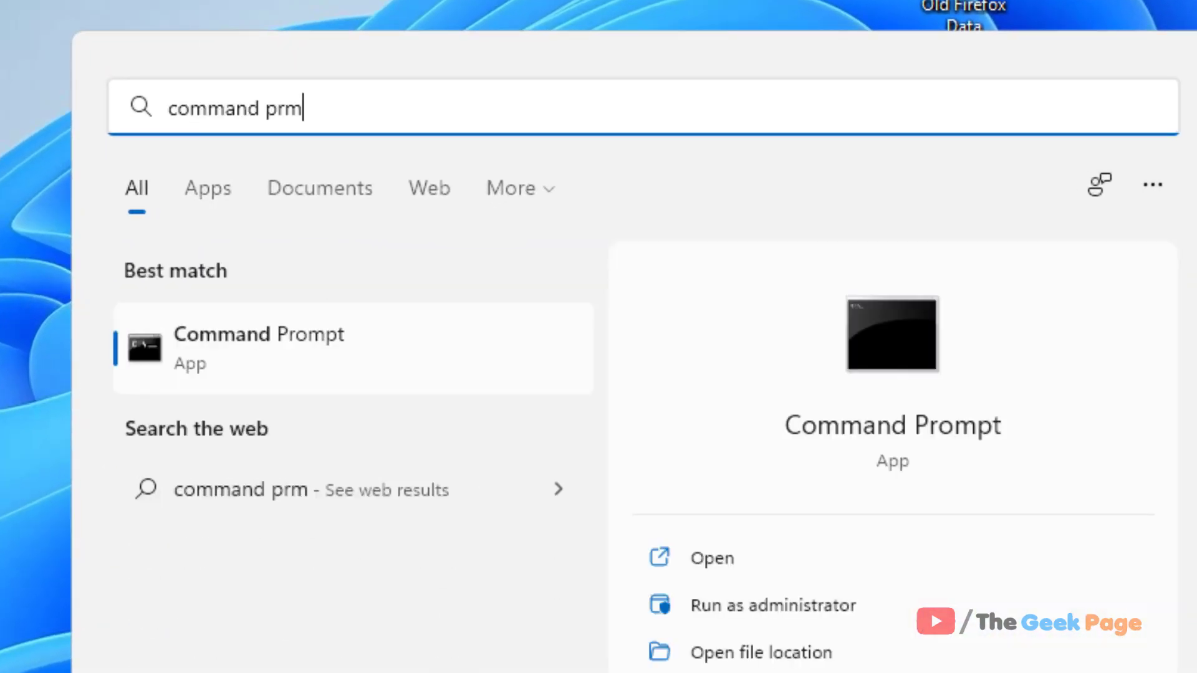
key(BackSpace)
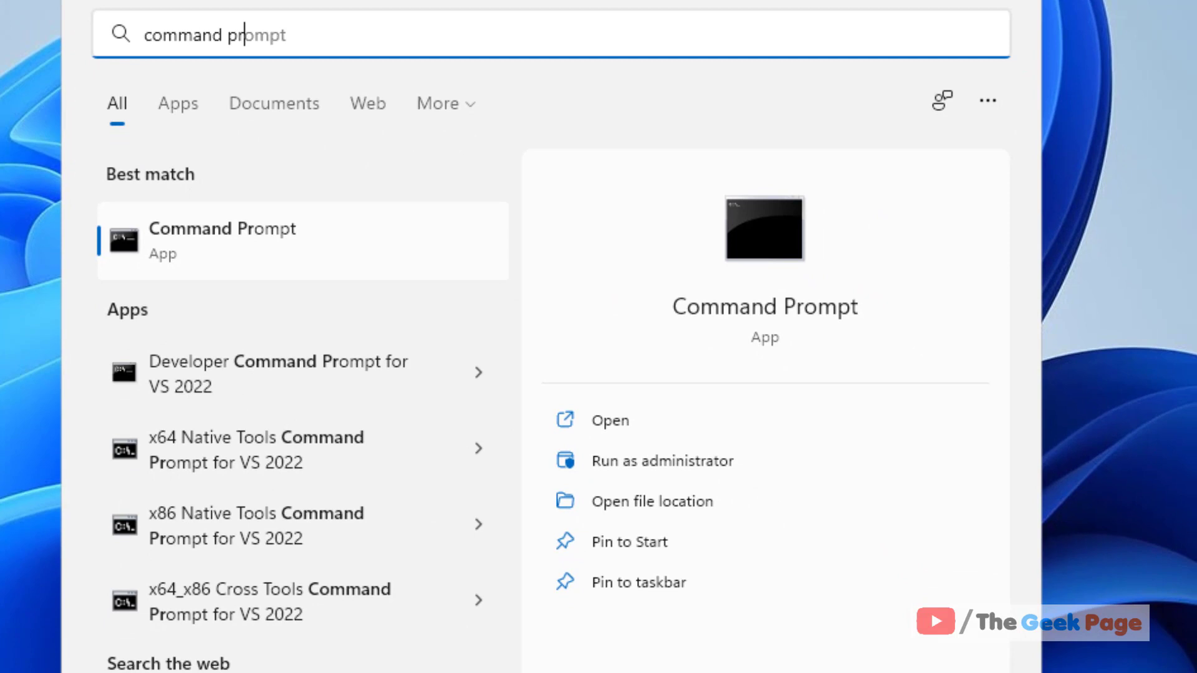
text(omp)
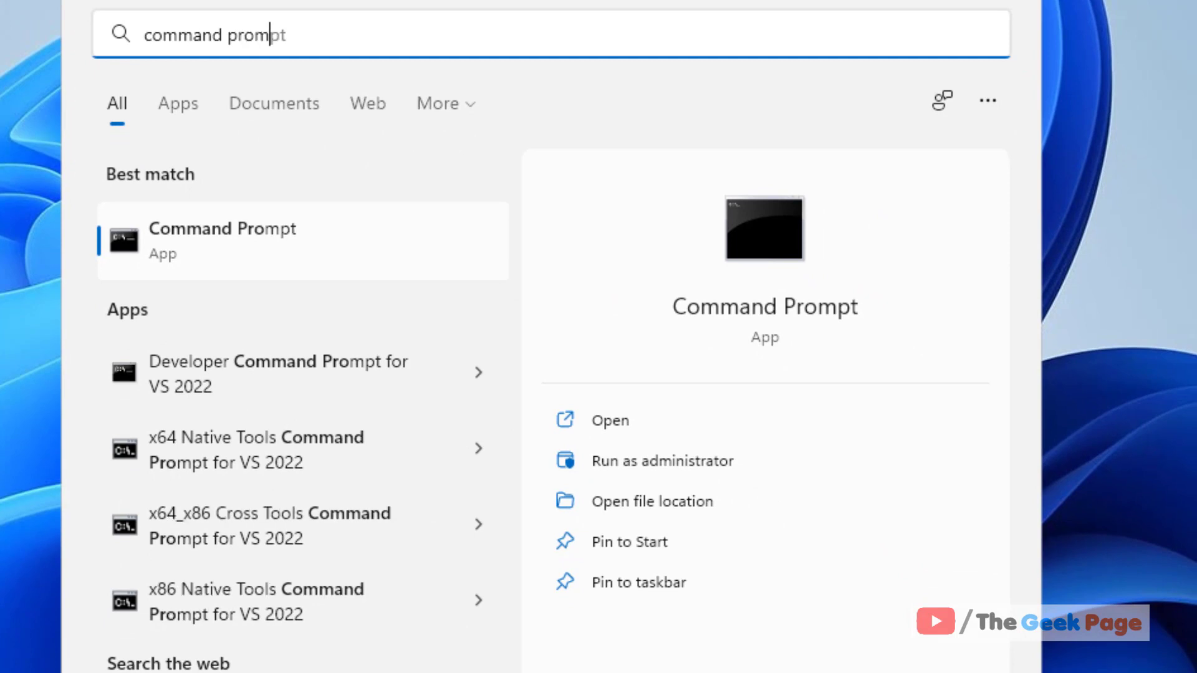
text(t)
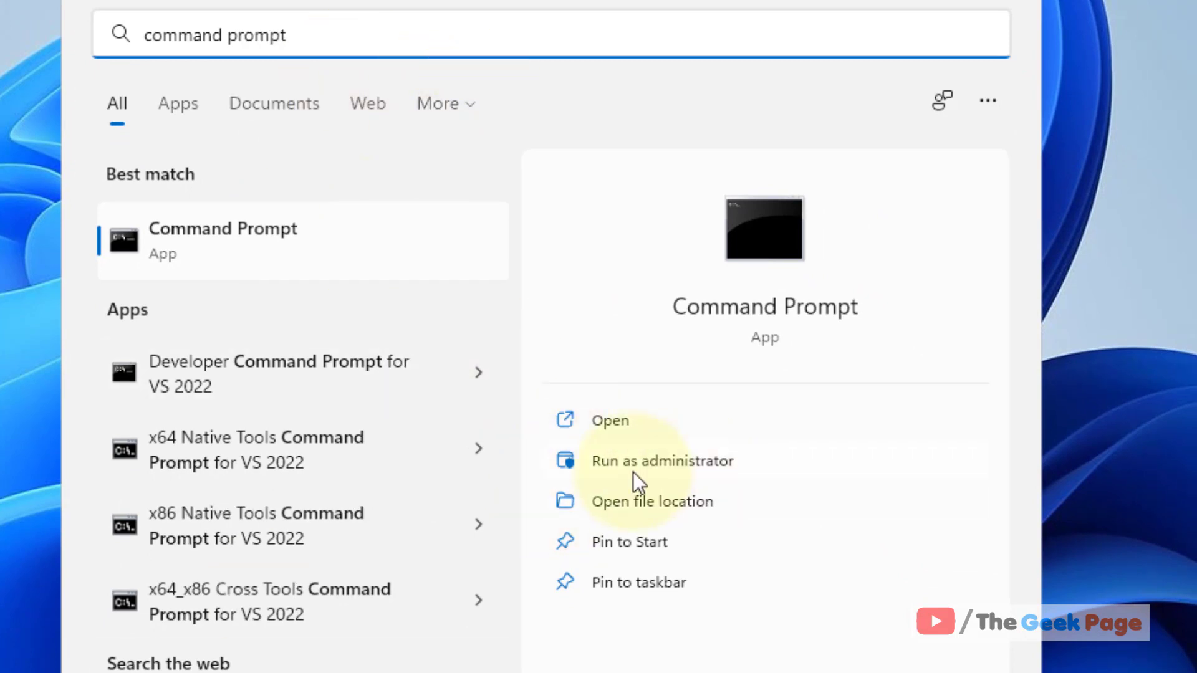
click(738, 461)
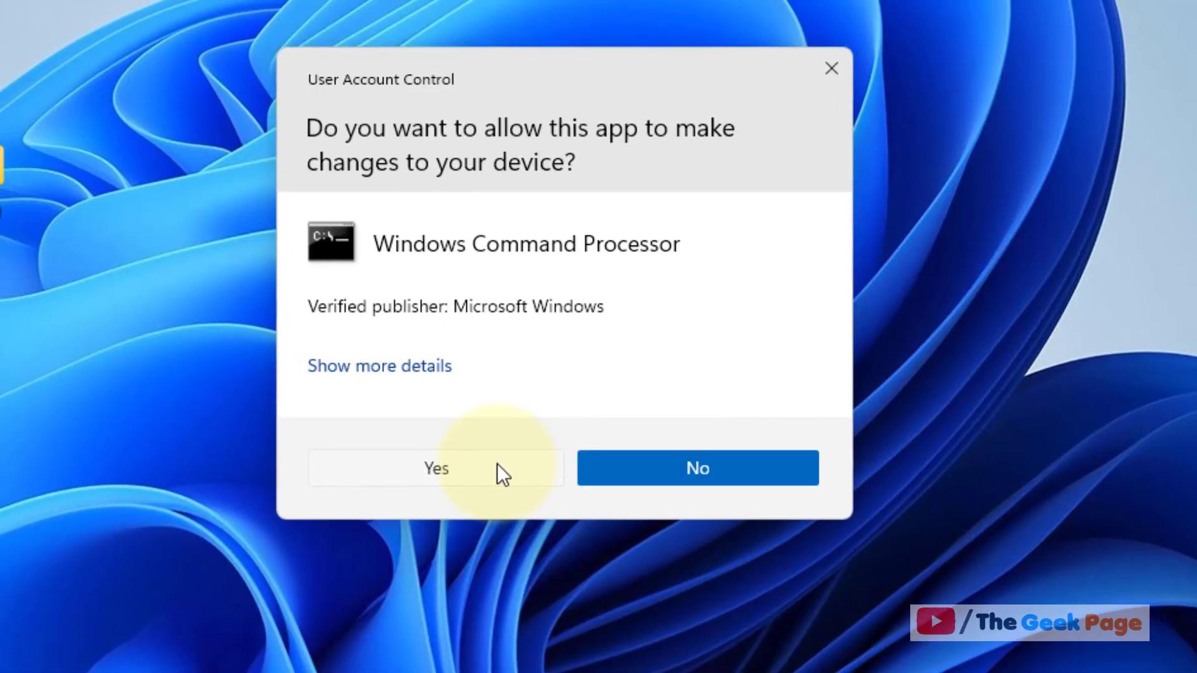
- Approve the UAC prompt, copy 'netsh int ip reset' from Notepad and paste it at the admin prompt
click(489, 463)
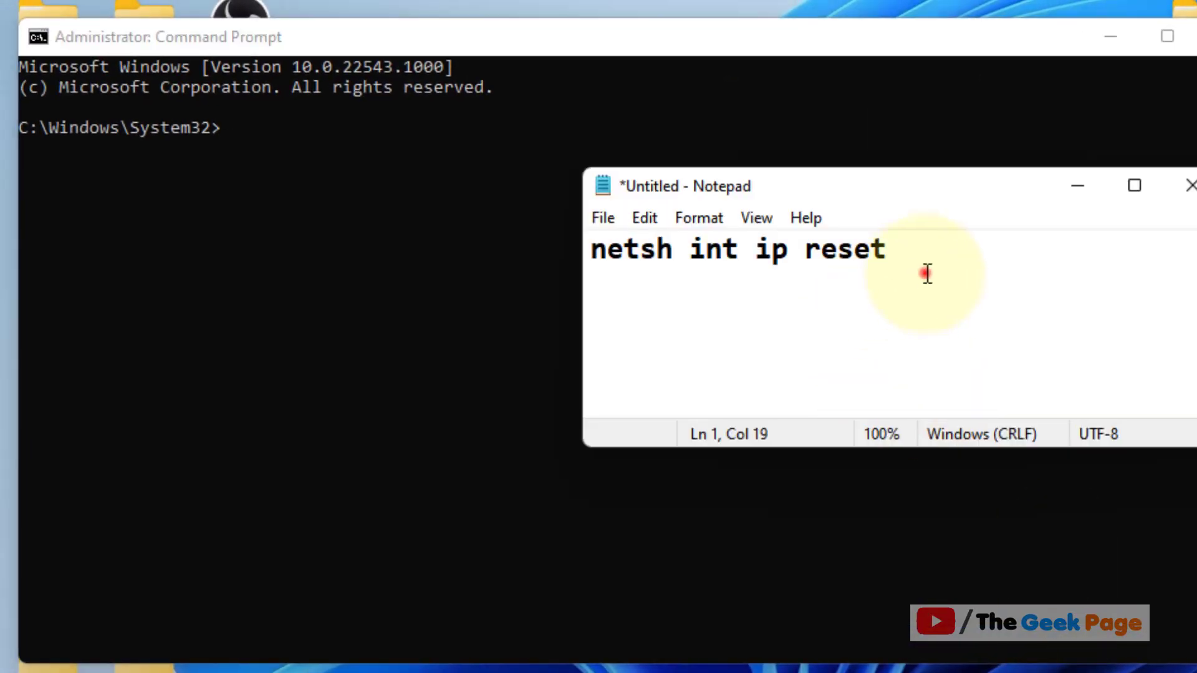
drag(922, 268, 491, 232)
right_click(727, 270)
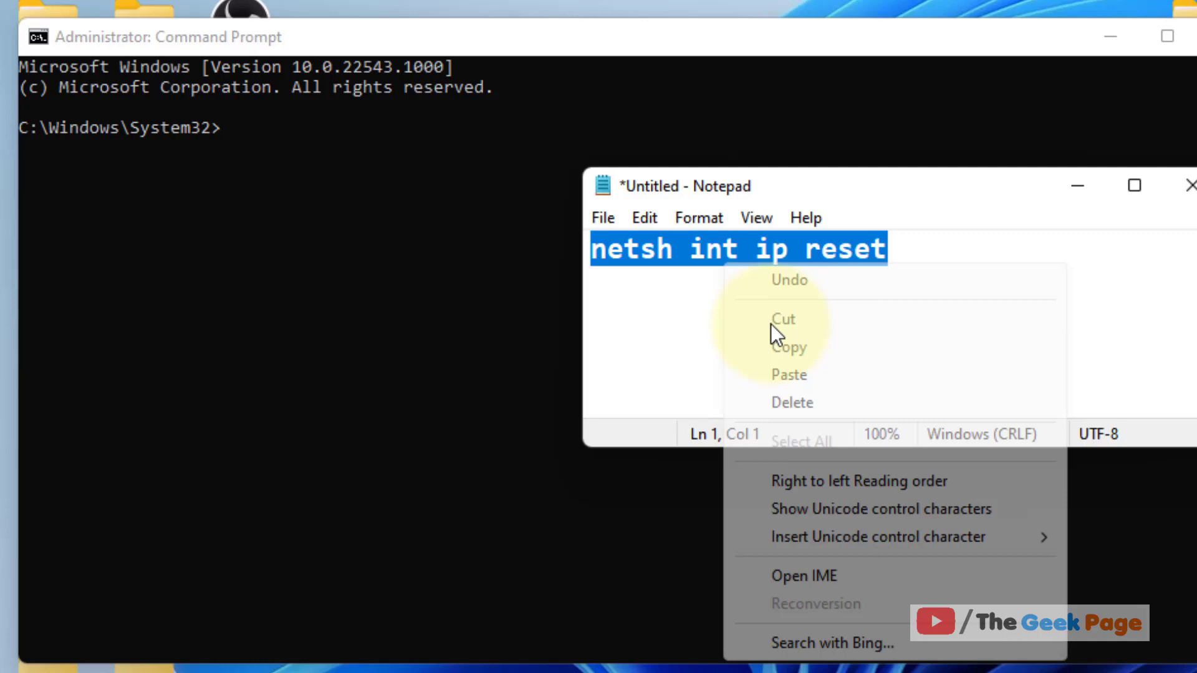
click(794, 348)
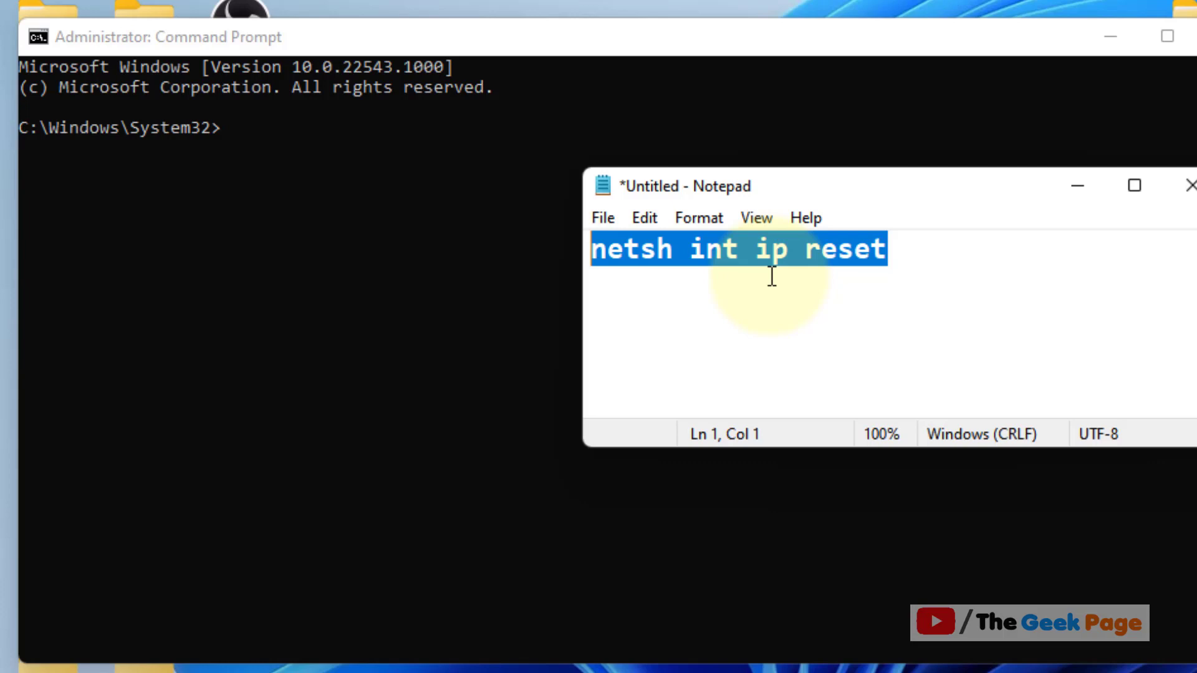
click(1078, 185)
right_click(360, 127)
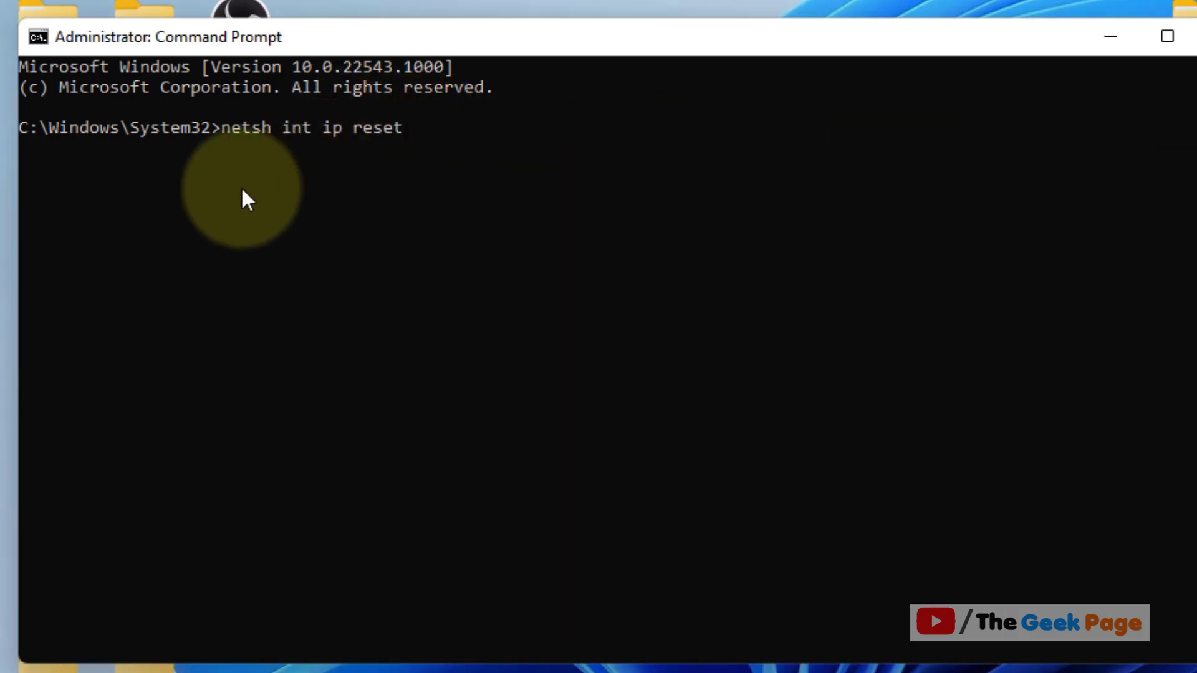
- Move Command Prompt aside and launch Task Manager from the Start button menu
click(1118, 39)
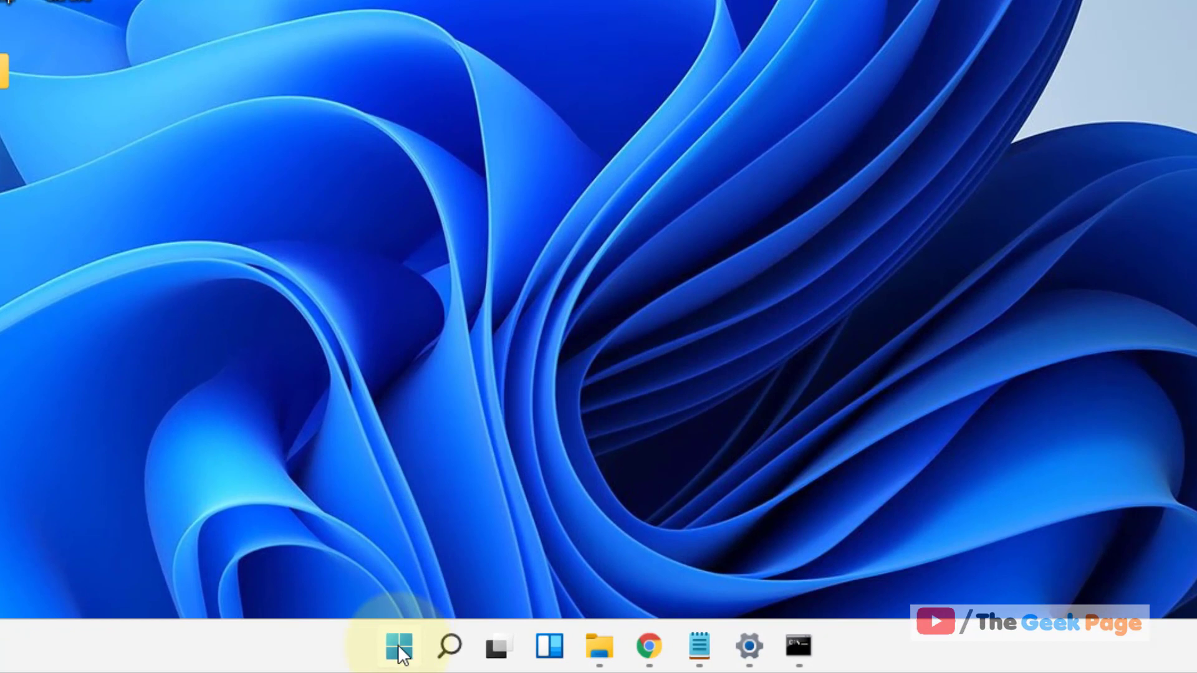
right_click(398, 644)
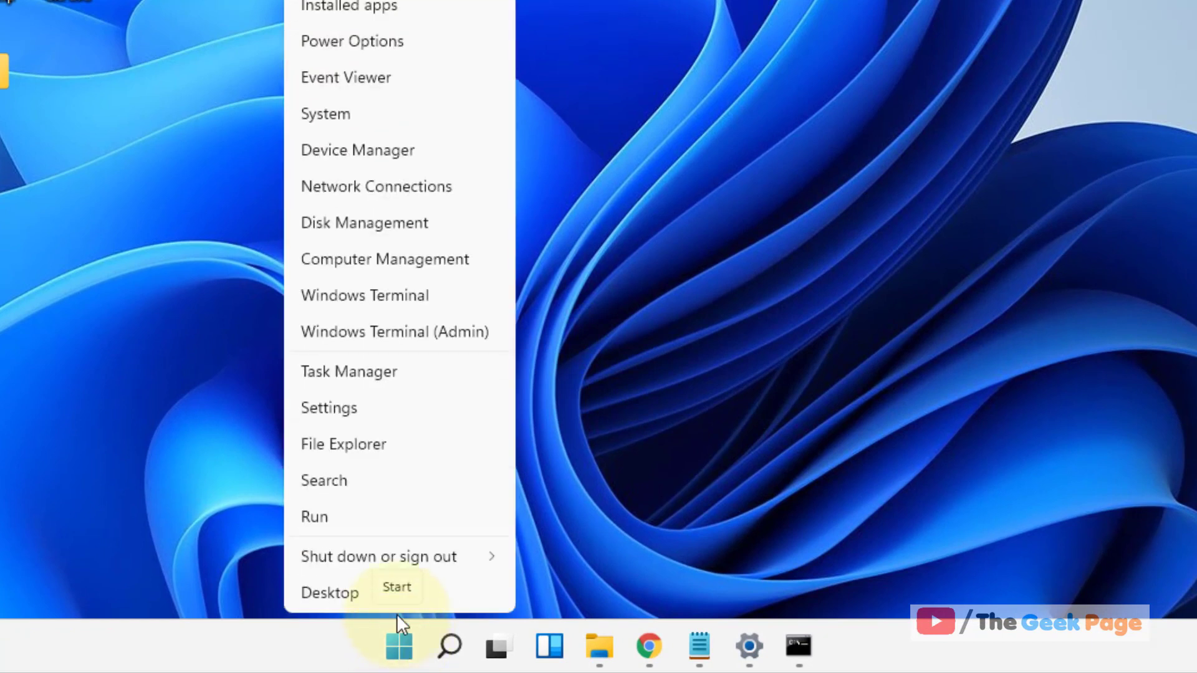
click(393, 382)
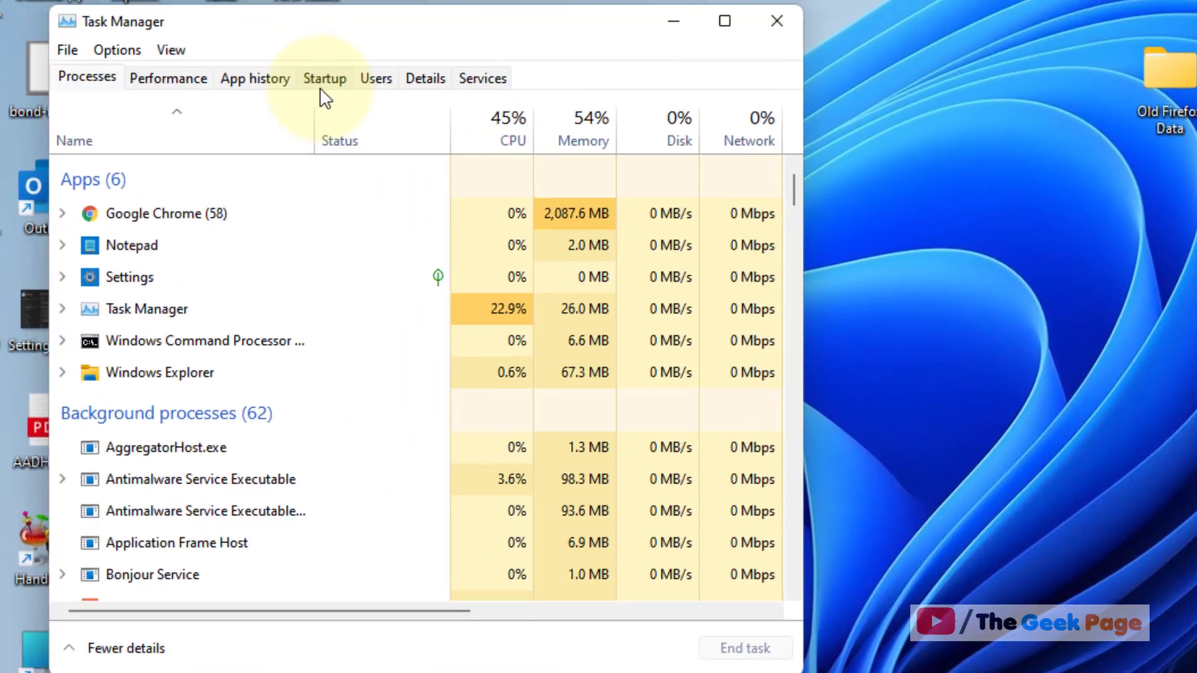
- Disable CNQMMAIN.EXE as a startup app and close Task Manager
click(323, 83)
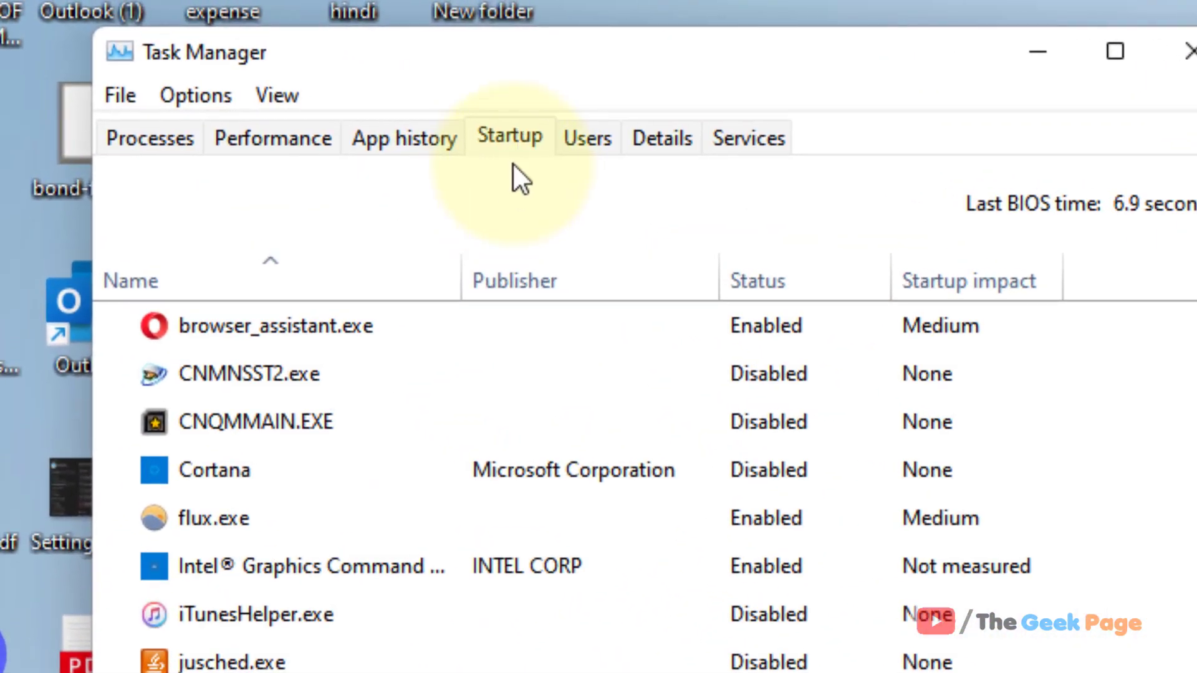
right_click(185, 419)
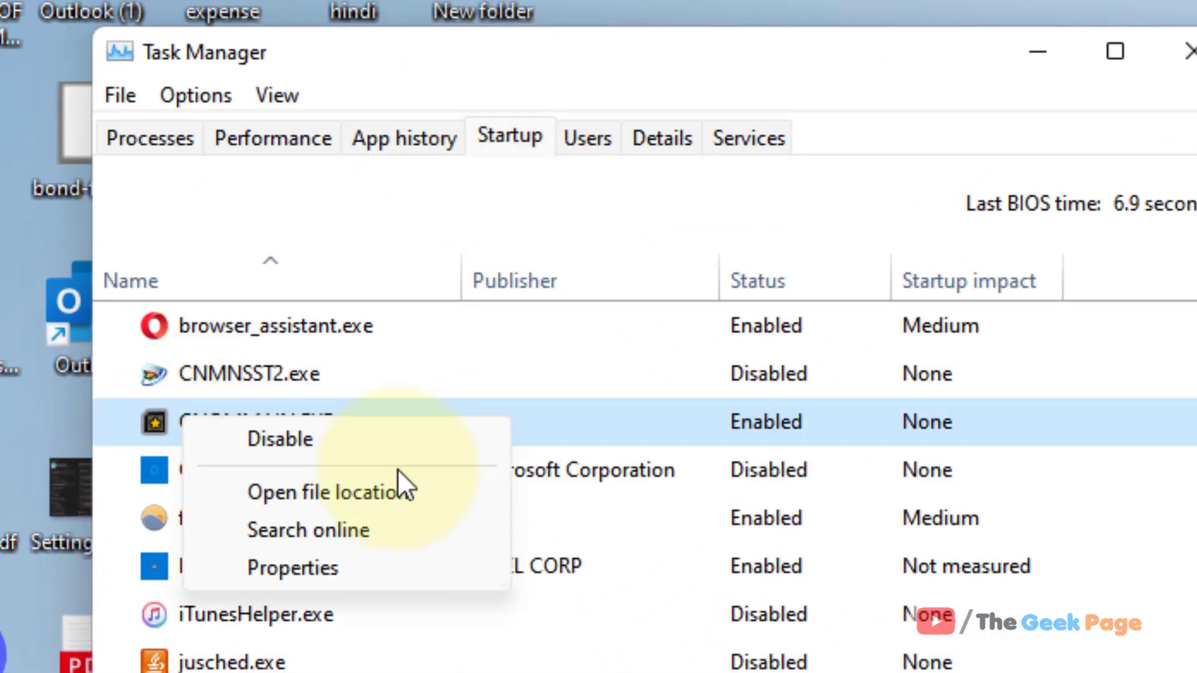
click(306, 434)
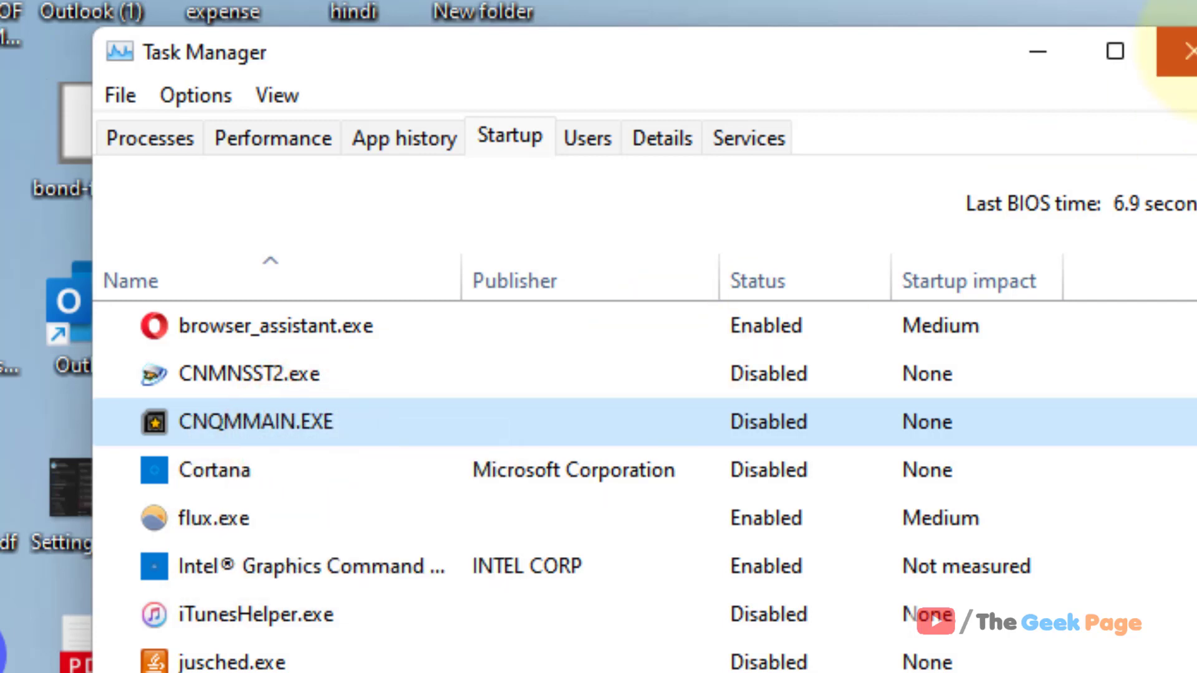
click(1183, 52)
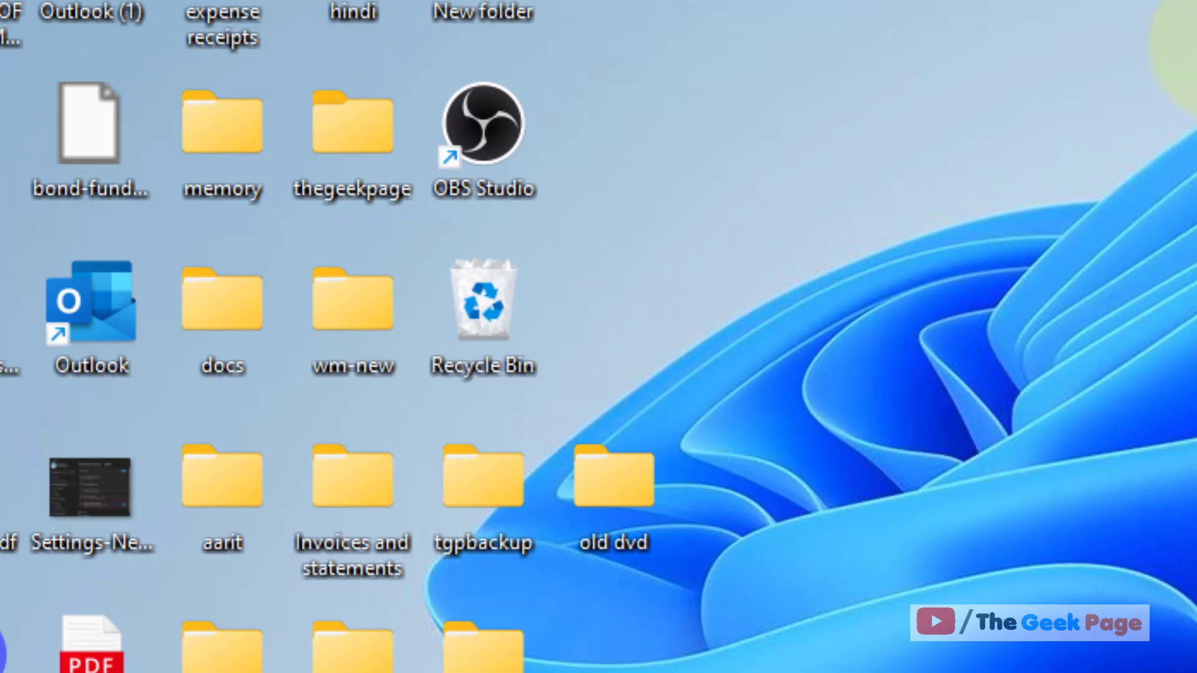